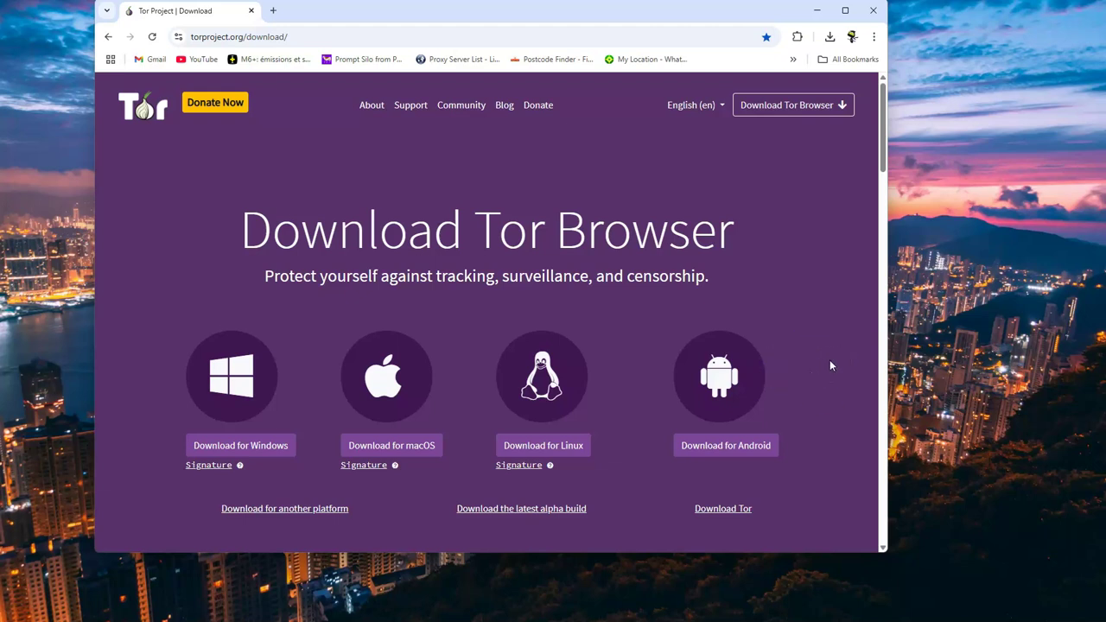
- Switch to the Notepad notes on configuring Tor for a Hong Kong IP, highlight all five instructions, and minimize the notes
{"action": "left_click", "coordinate": [817, 10]}
{"action": "left_click", "coordinate": [759, 621]}
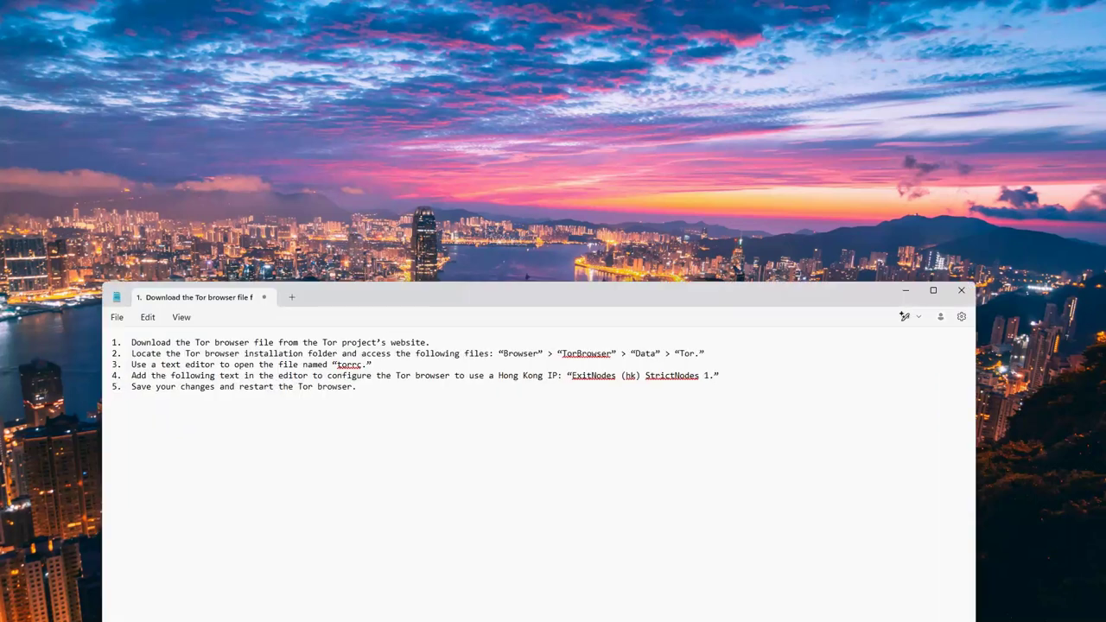
{"action": "left_click_drag", "start_coordinate": [506, 302], "coordinate": [555, 124]}
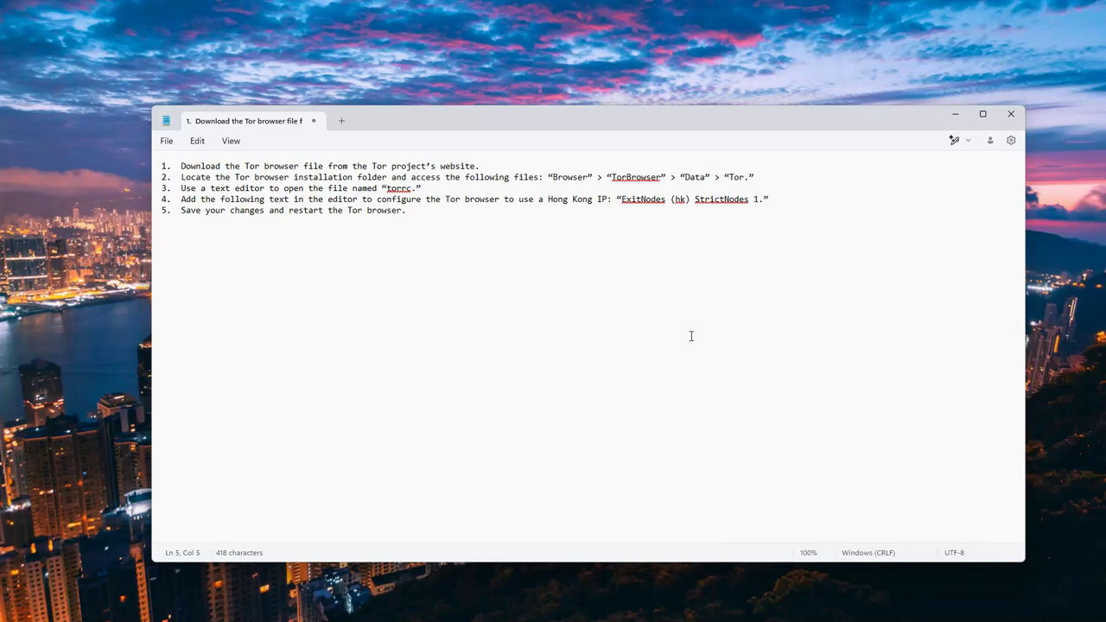
{"action": "left_click_drag", "start_coordinate": [476, 208], "coordinate": [161, 166]}
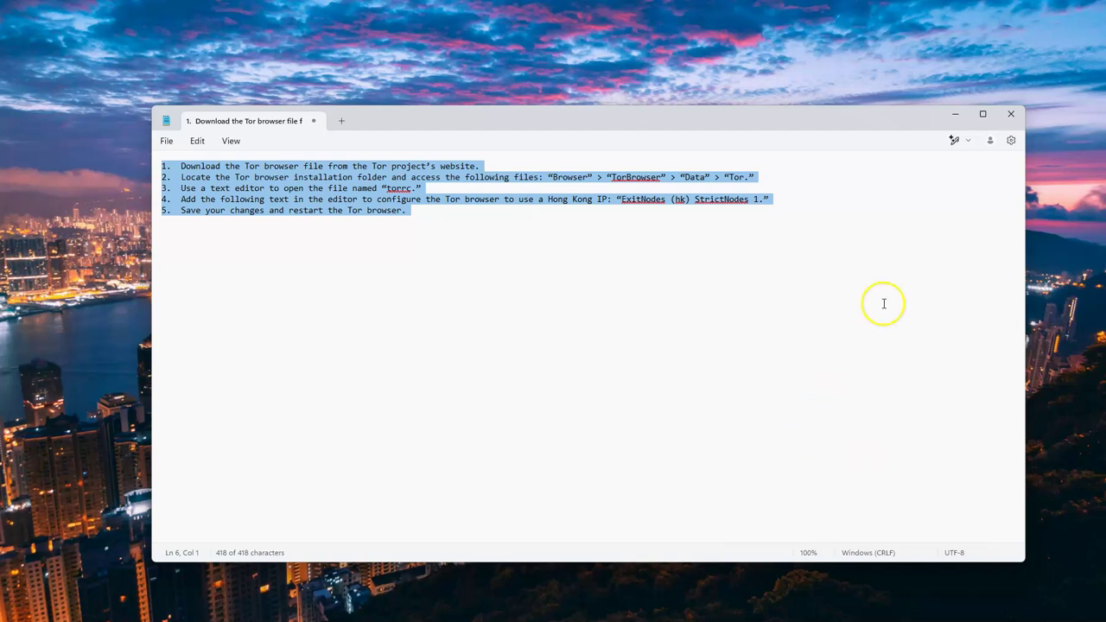
{"action": "left_click", "coordinate": [953, 115]}
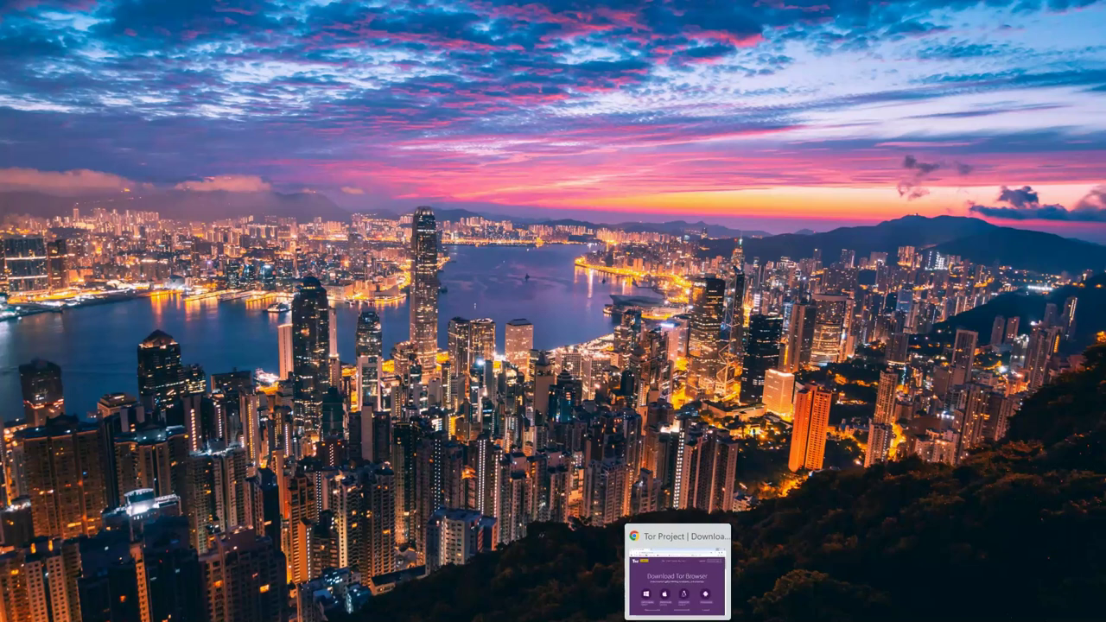
- Switch to the Proxy Server List page in Chrome, filter the proxies by Hong Kong, and minimize the browser
{"action": "left_click", "coordinate": [730, 570]}
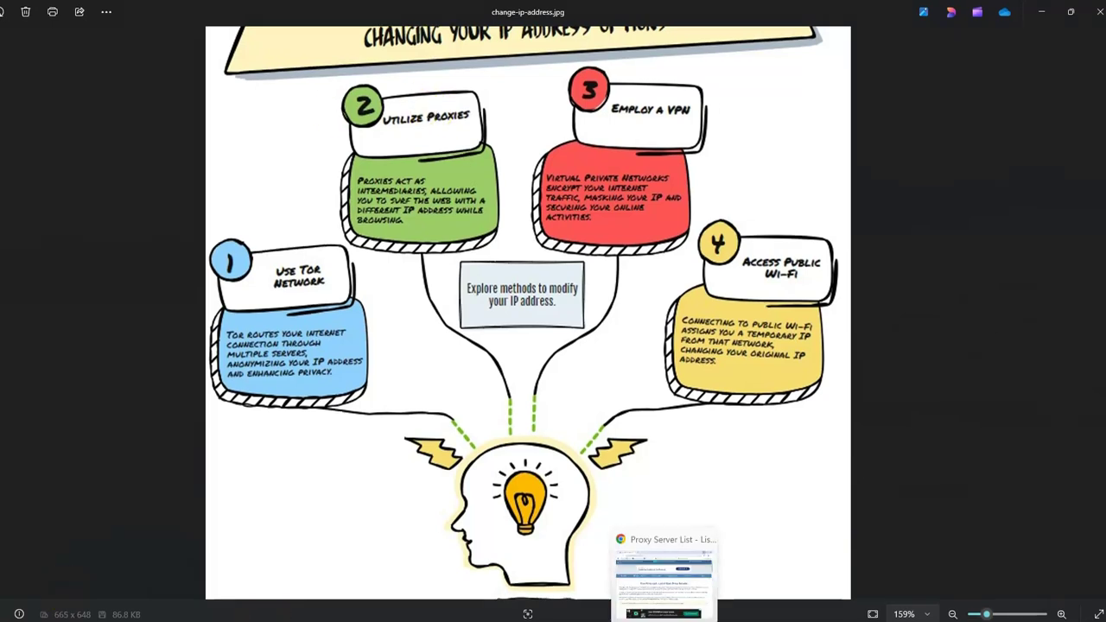
{"action": "left_click", "coordinate": [665, 579]}
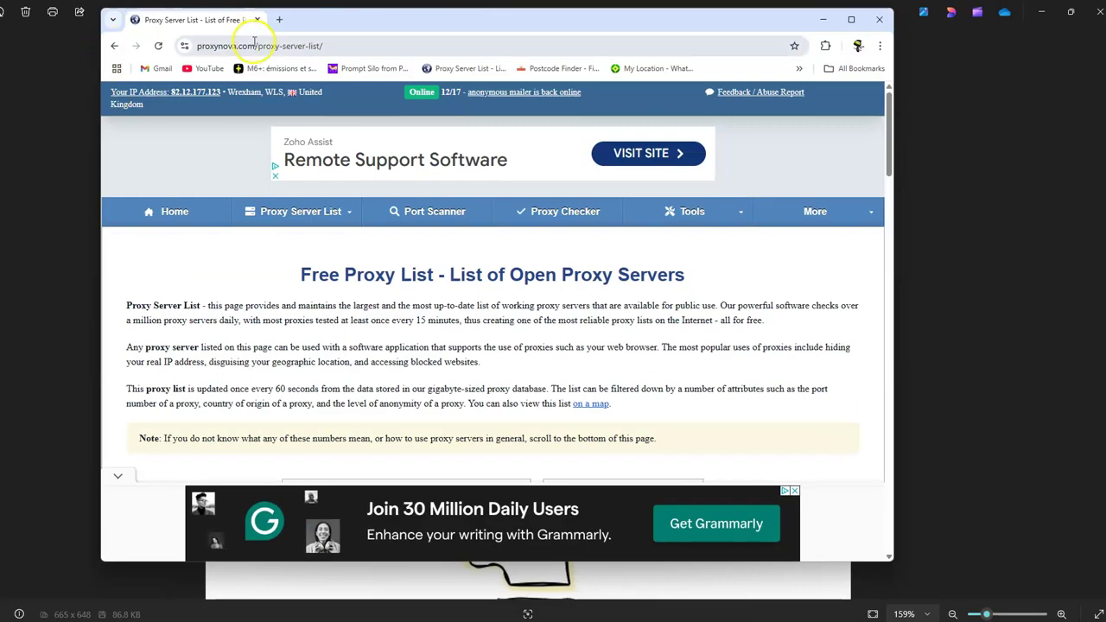
{"action": "scroll", "coordinate": [534, 300], "scroll_direction": "down", "scroll_amount": 5}
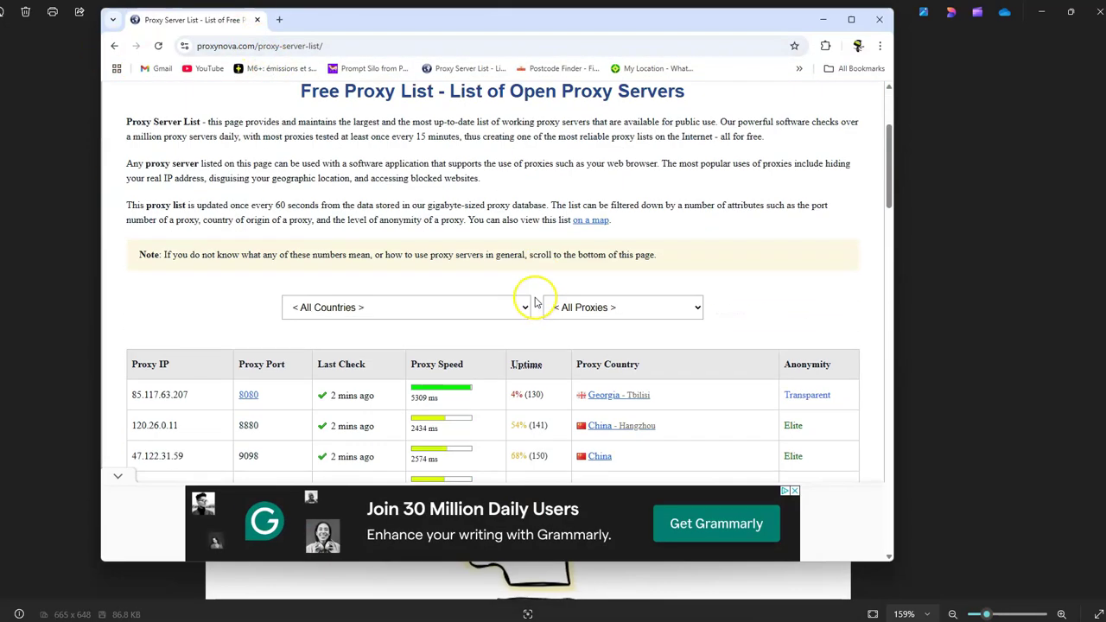
{"action": "mouse_move", "coordinate": [127, 214]}
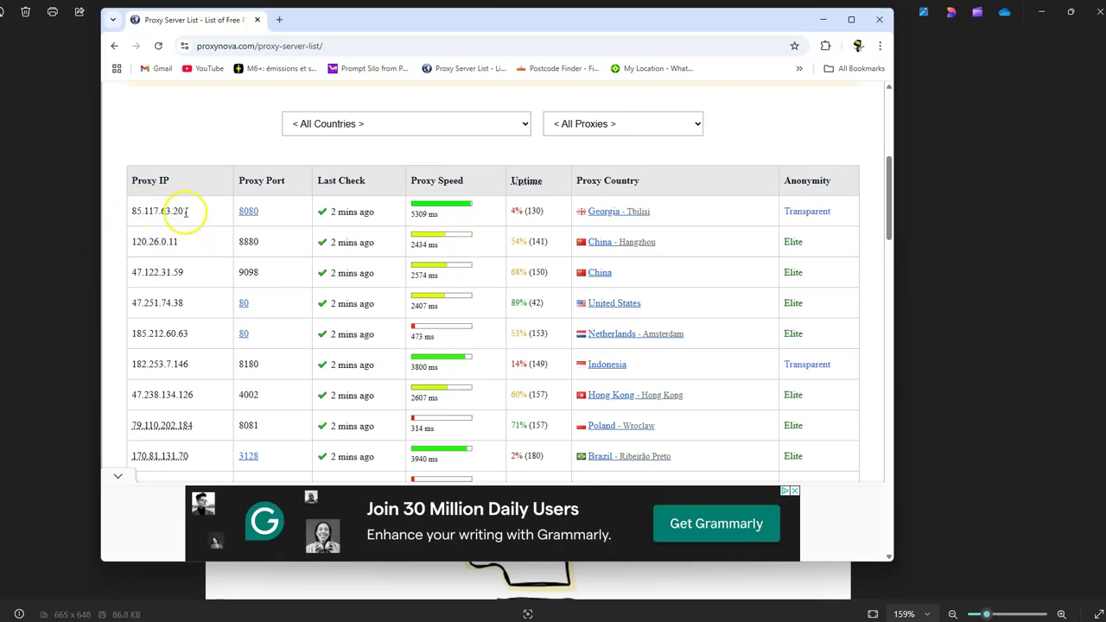
{"action": "left_click", "coordinate": [523, 124]}
{"action": "left_click_drag", "start_coordinate": [524, 156], "coordinate": [513, 260]}
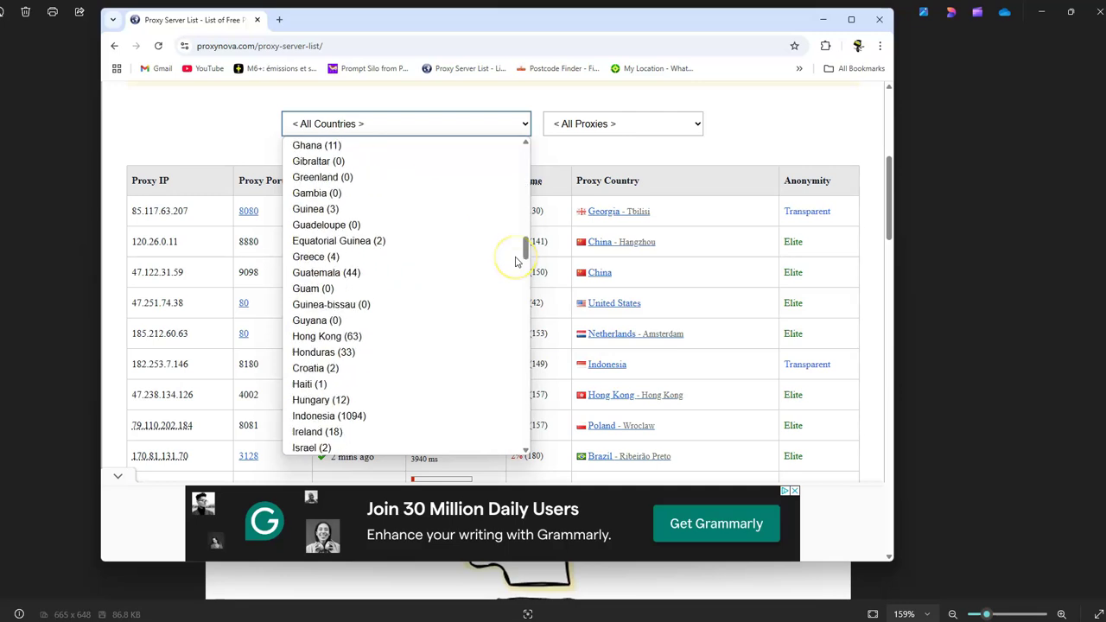
{"action": "left_click", "coordinate": [363, 336]}
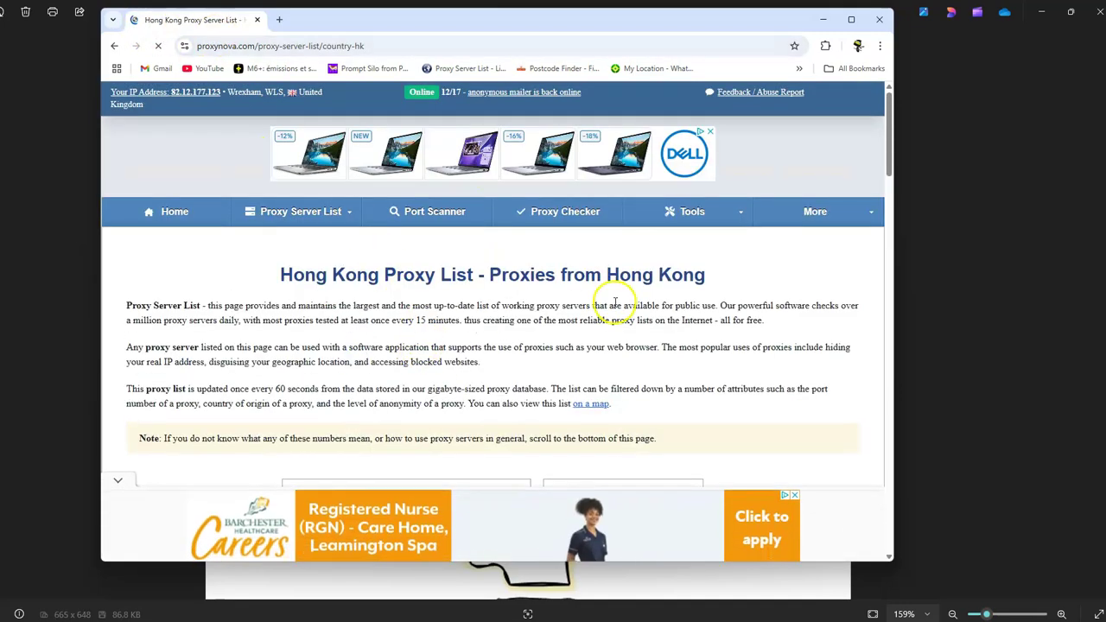
{"action": "scroll", "coordinate": [612, 296], "scroll_direction": "down", "scroll_amount": 4}
{"action": "scroll", "coordinate": [612, 296], "scroll_direction": "down", "scroll_amount": 1}
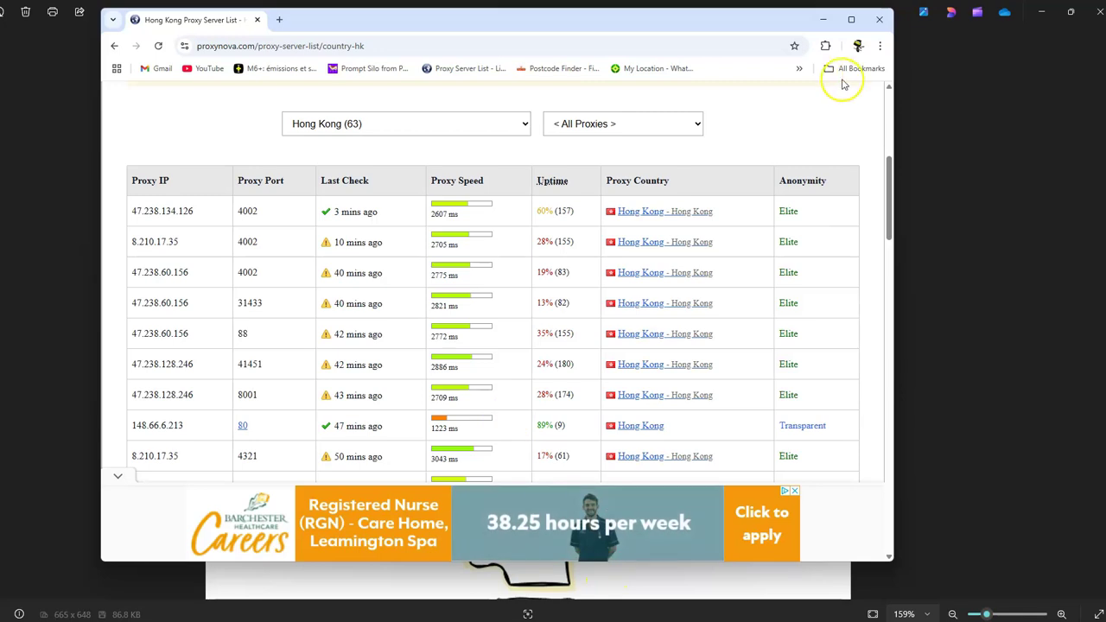
{"action": "left_click", "coordinate": [825, 19]}
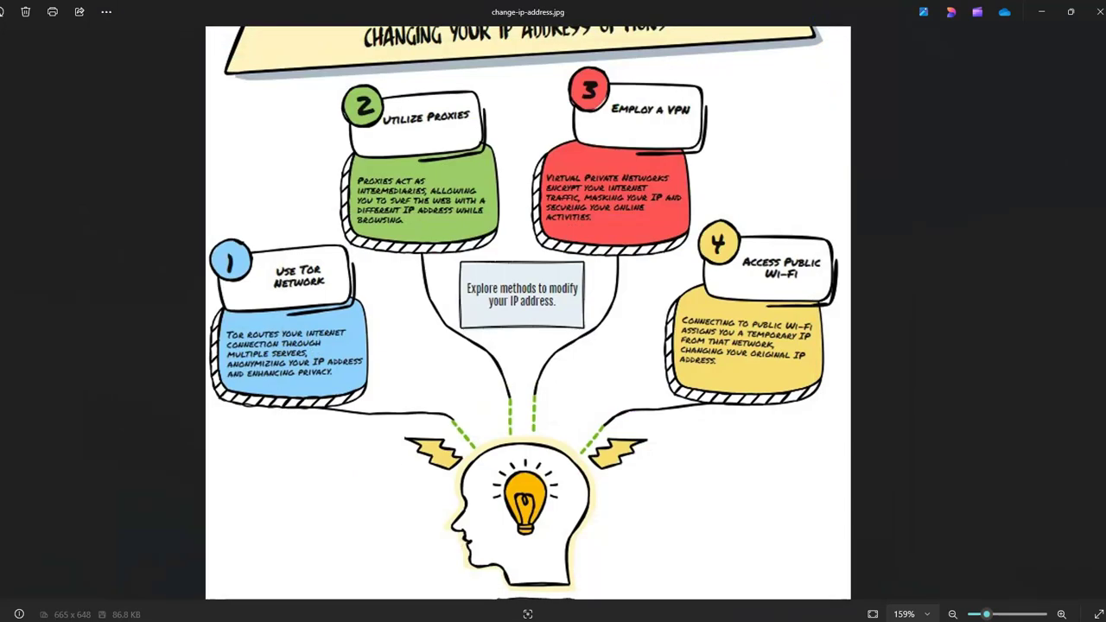
- Open the manual proxy setup in Windows Settings, turn on the proxy server, and cancel the change
{"action": "left_click", "coordinate": [766, 578]}
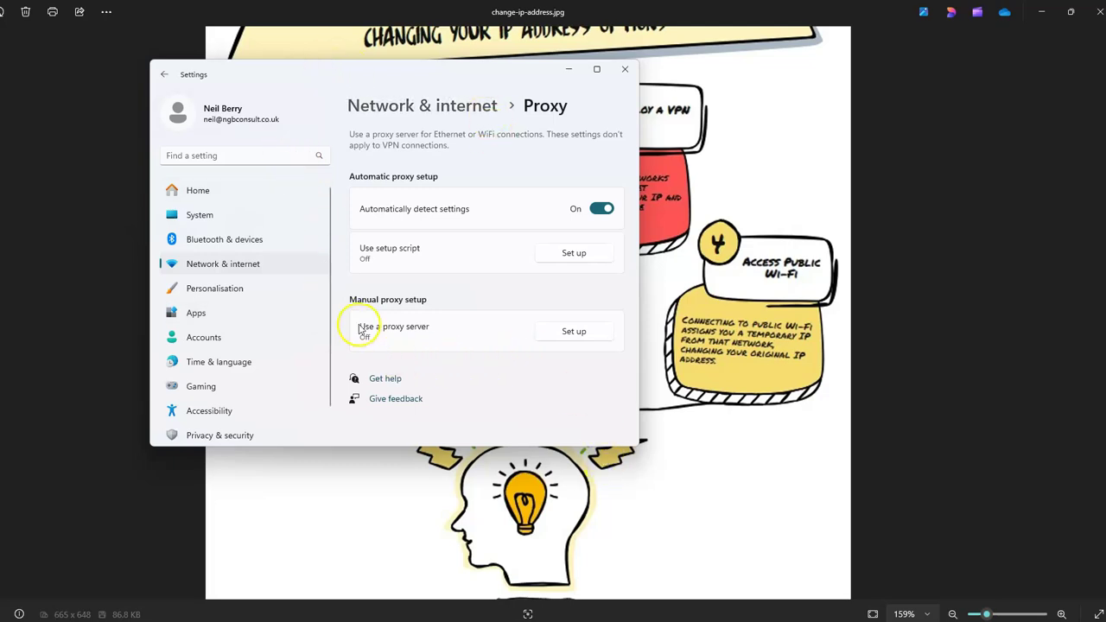
{"action": "left_click", "coordinate": [574, 336]}
{"action": "left_click", "coordinate": [260, 172]}
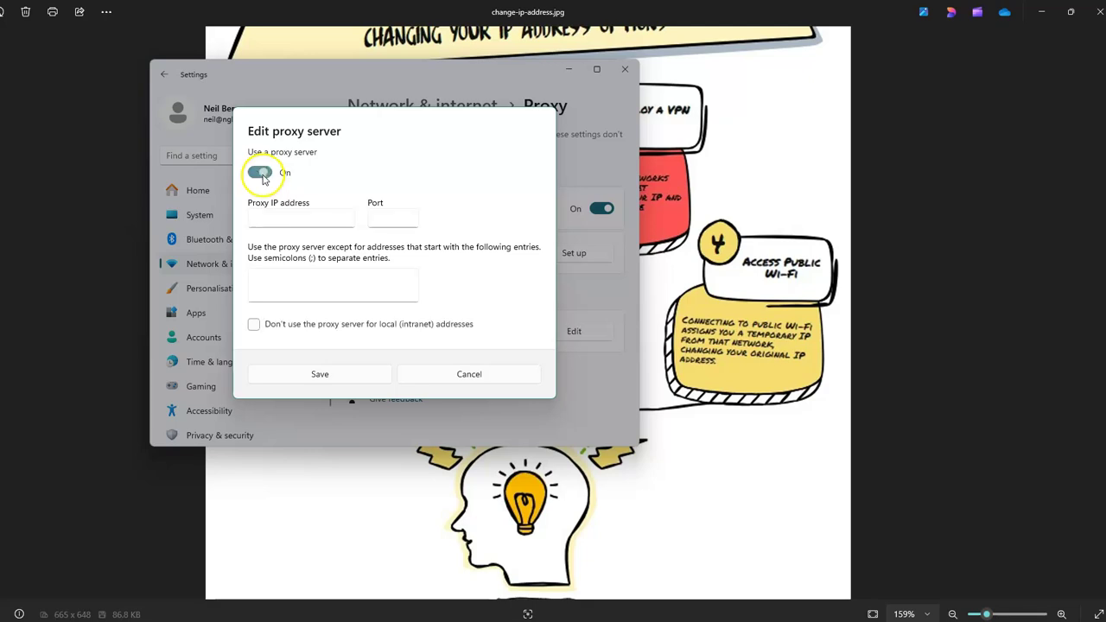
{"action": "left_click", "coordinate": [265, 218]}
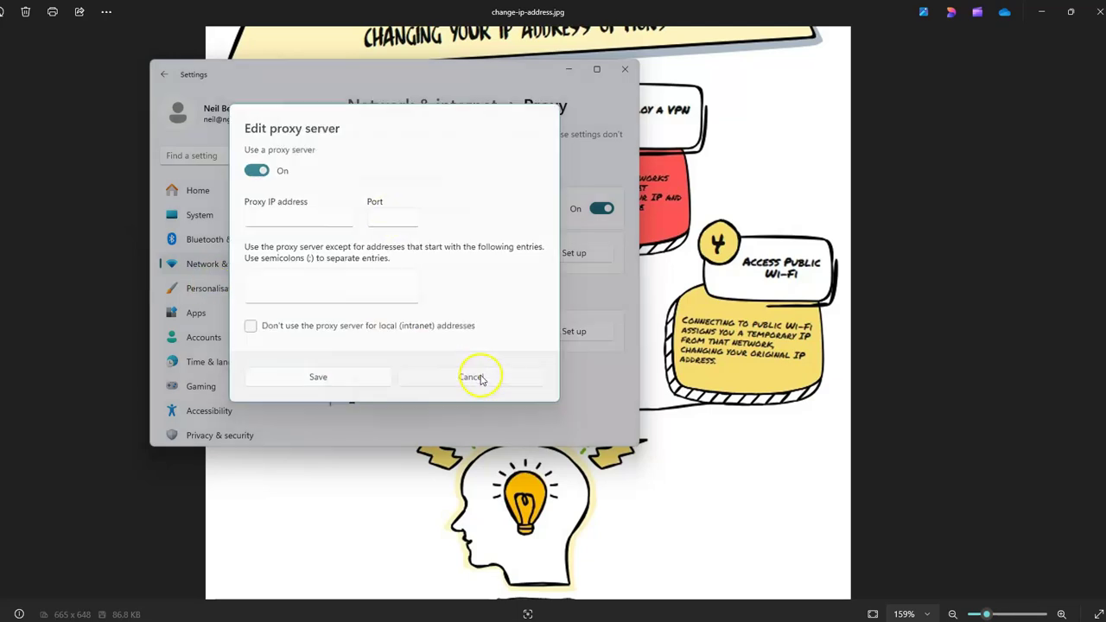
{"action": "left_click", "coordinate": [481, 376]}
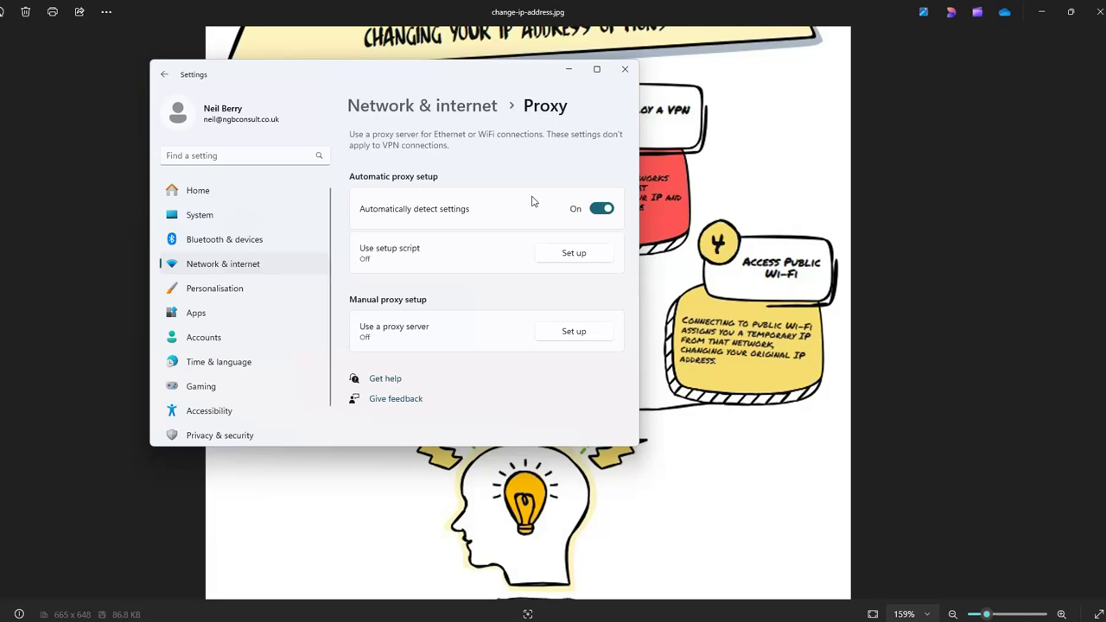
{"action": "left_click", "coordinate": [625, 71]}
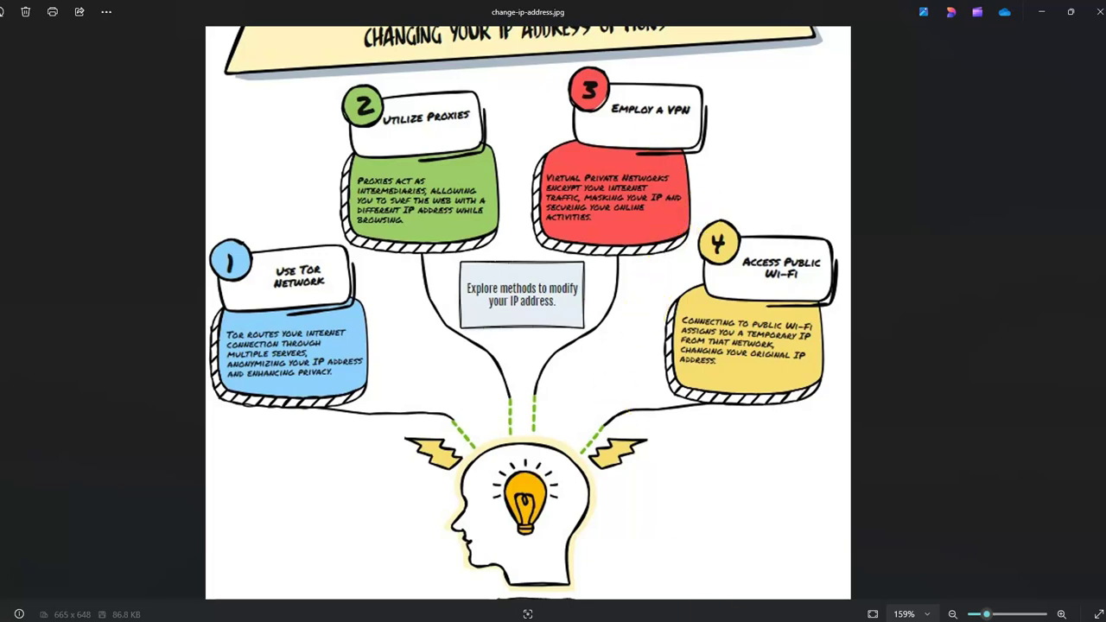
- Switch to NordVPN and show the server map around East Asia
{"action": "left_click", "coordinate": [706, 619]}
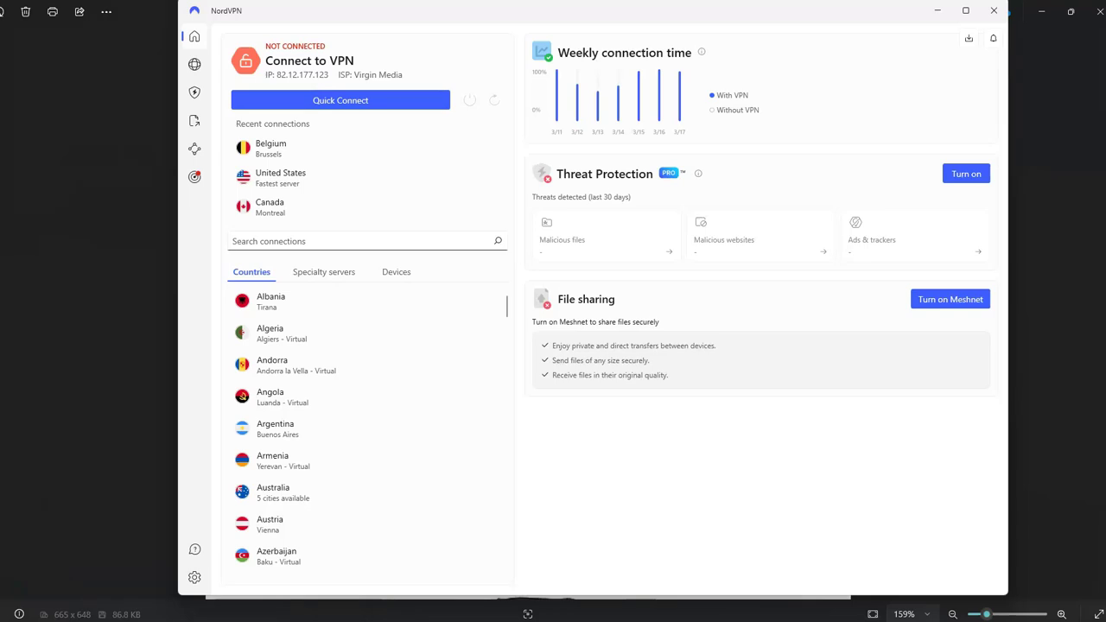
{"action": "left_click_drag", "start_coordinate": [780, 11], "coordinate": [766, 63]}
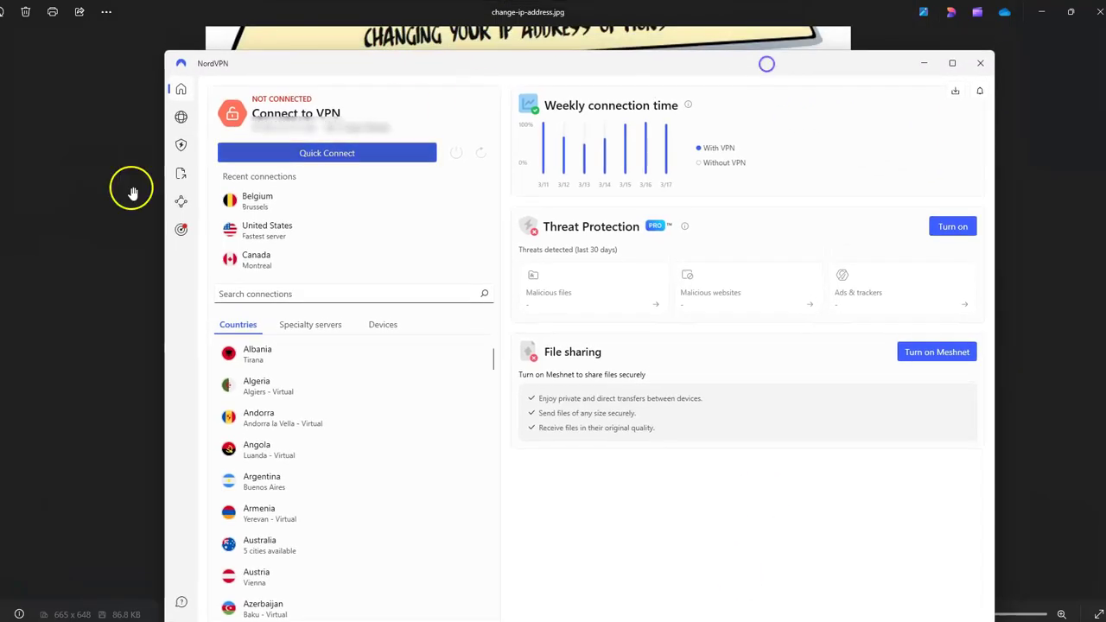
{"action": "left_click", "coordinate": [180, 118]}
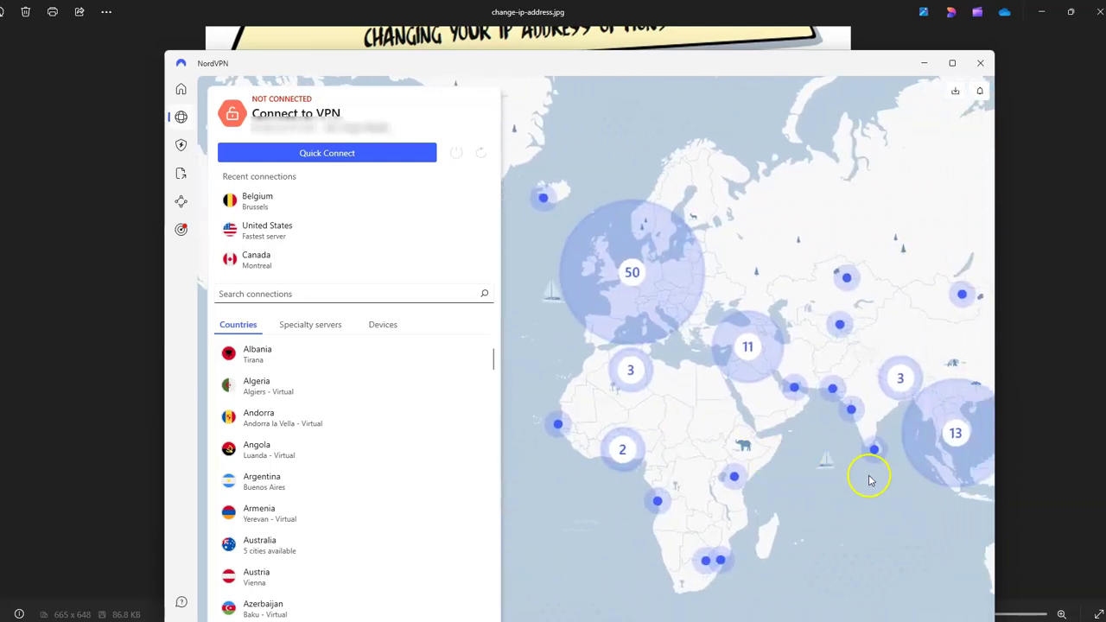
{"action": "scroll", "coordinate": [905, 493], "scroll_direction": "up", "scroll_amount": 2}
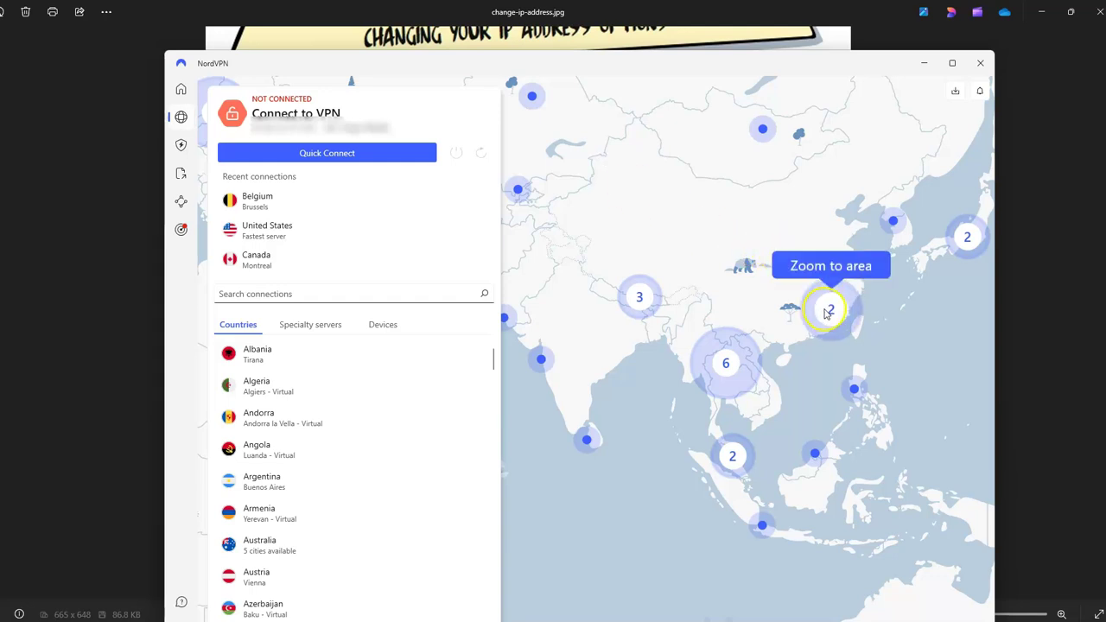
- Connect the VPN to Hong Kong from the country list and minimize the VPN window
{"action": "scroll", "coordinate": [386, 432], "scroll_direction": "down", "scroll_amount": 1}
{"action": "scroll", "coordinate": [387, 432], "scroll_direction": "down", "scroll_amount": 10}
{"action": "scroll", "coordinate": [394, 413], "scroll_direction": "down", "scroll_amount": 8}
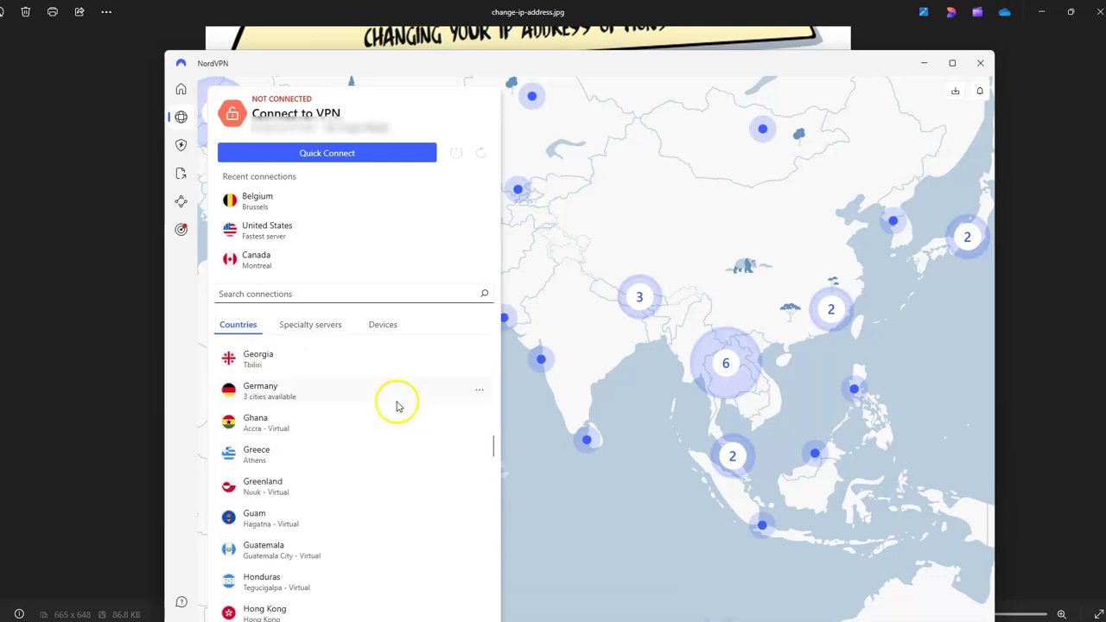
{"action": "scroll", "coordinate": [397, 402], "scroll_direction": "up", "scroll_amount": 2}
{"action": "scroll", "coordinate": [399, 403], "scroll_direction": "down", "scroll_amount": 4}
{"action": "scroll", "coordinate": [400, 403], "scroll_direction": "up", "scroll_amount": 1}
{"action": "left_click", "coordinate": [288, 493]}
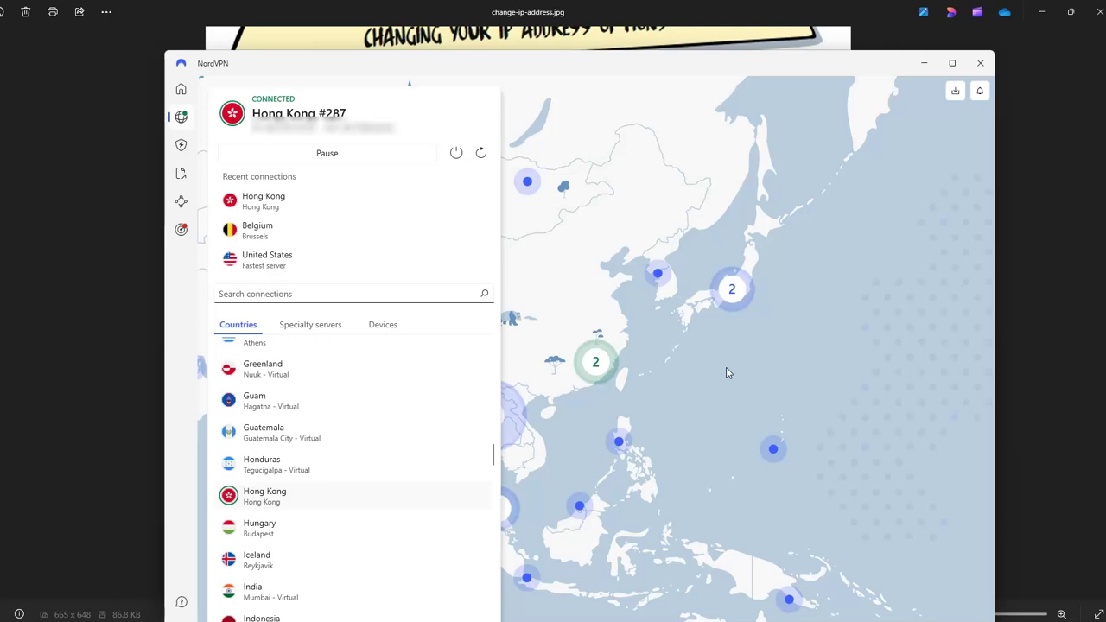
{"action": "left_click", "coordinate": [720, 366]}
{"action": "left_click", "coordinate": [923, 63]}
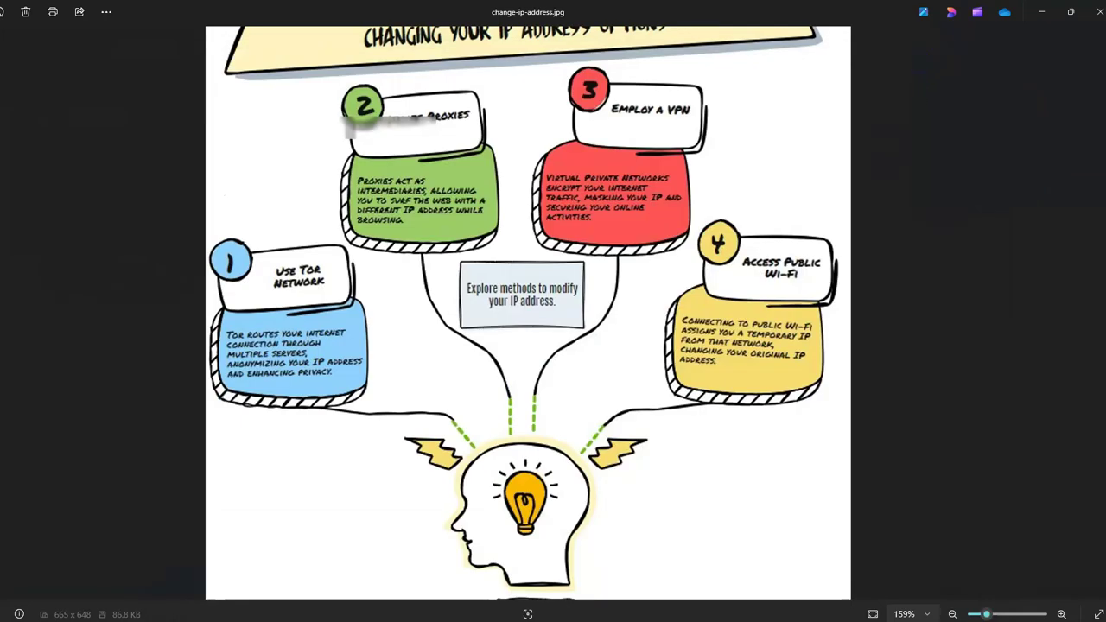
- Switch to Chrome, open the bookmarked Proxy Server List page in a new tab, and close that tab
{"action": "key", "text": "alt+Tab"}
{"action": "left_click", "coordinate": [525, 356]}
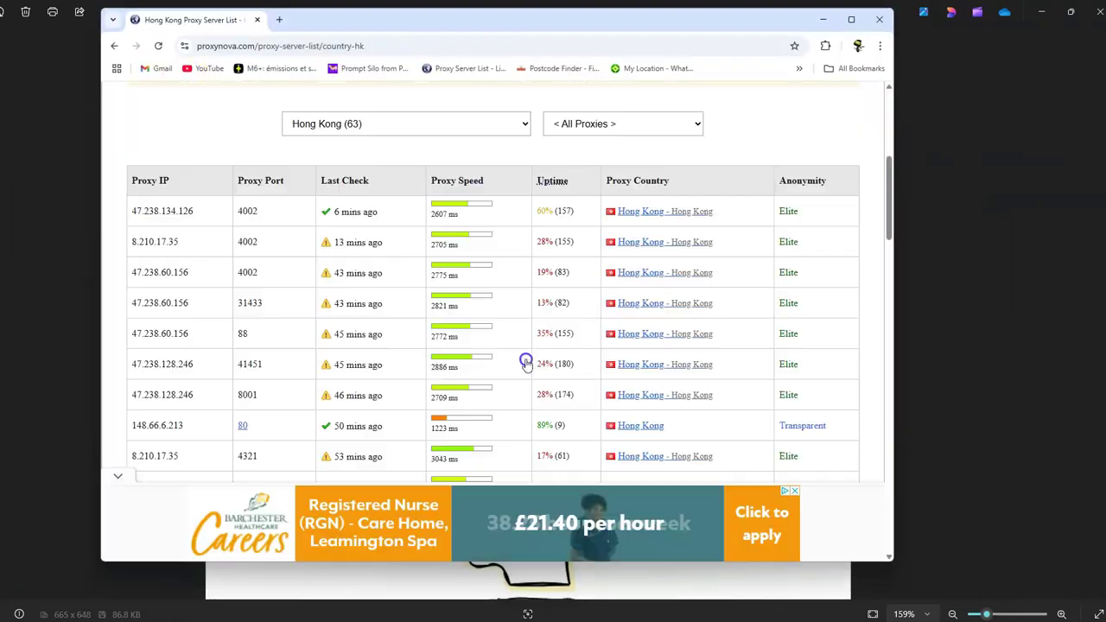
{"action": "left_click", "coordinate": [279, 19]}
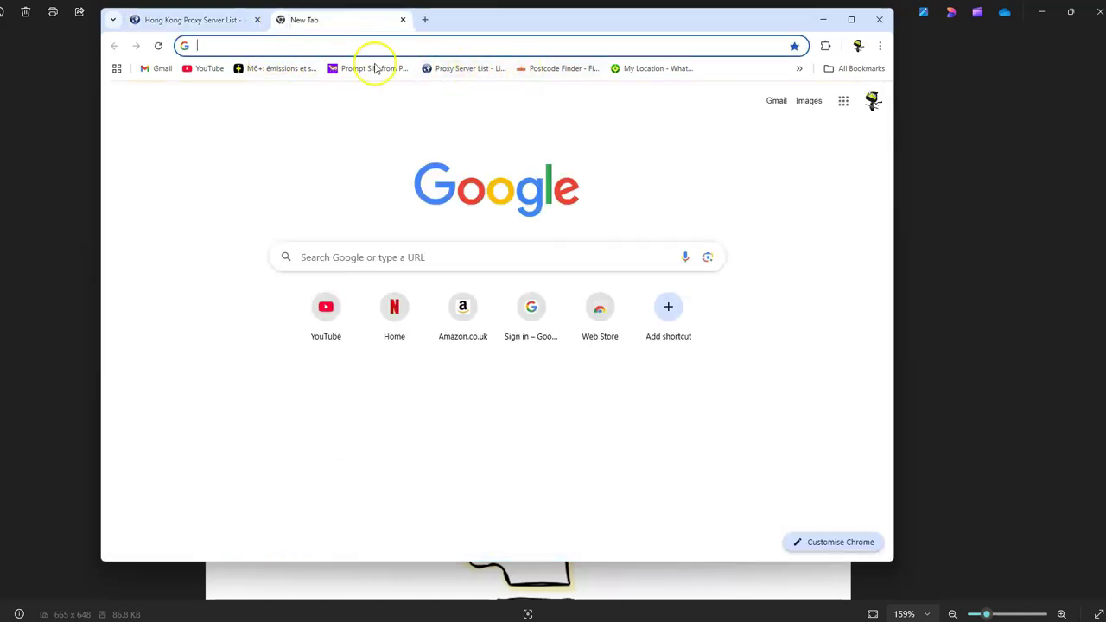
{"action": "left_click", "coordinate": [453, 69]}
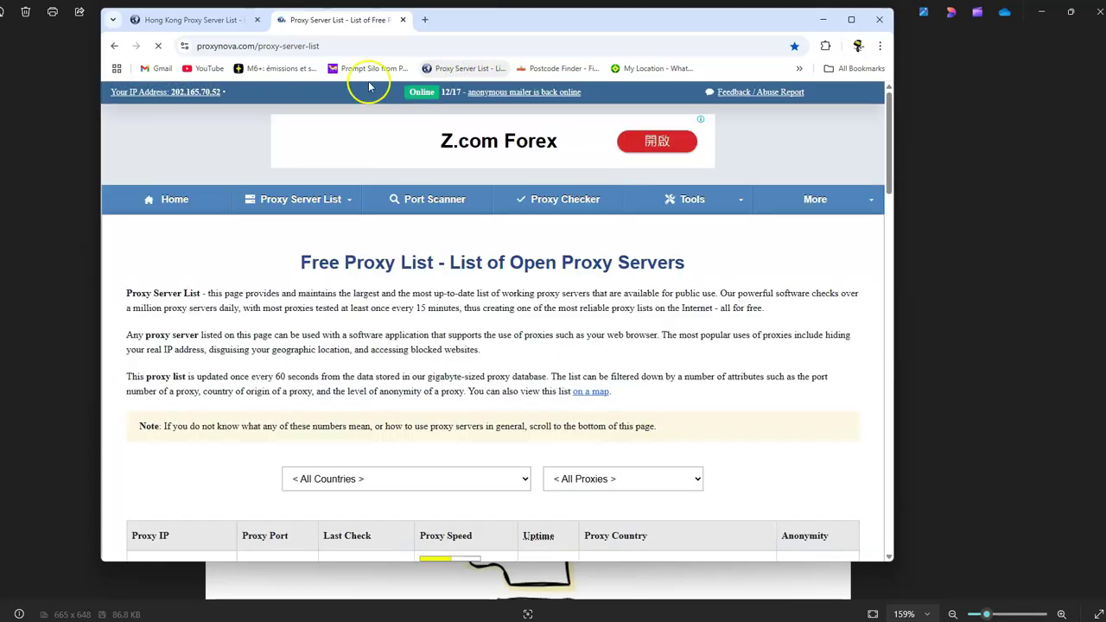
{"action": "left_click", "coordinate": [402, 19]}
- Open the bookmarked My Location page in a new tab and examine the detected position on the map
{"action": "left_click", "coordinate": [280, 19]}
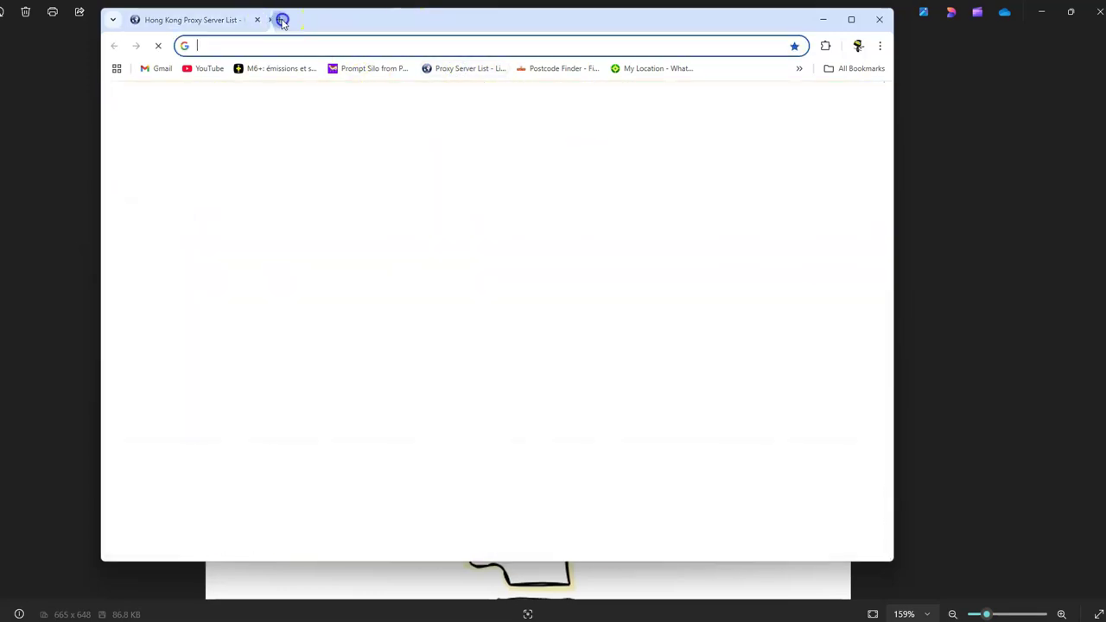
{"action": "left_click", "coordinate": [657, 71]}
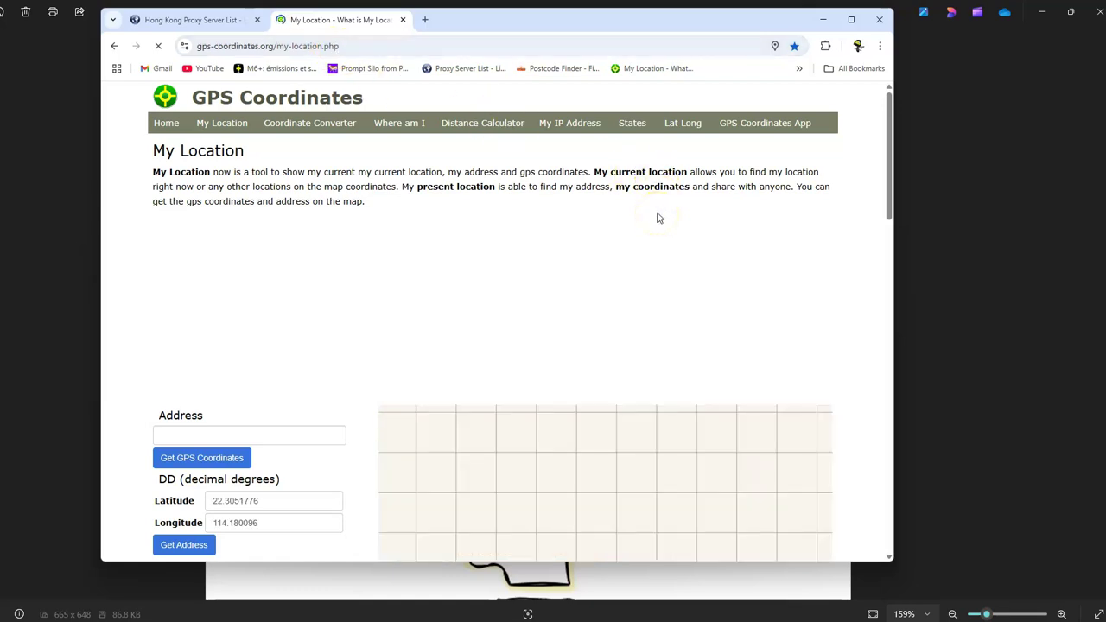
{"action": "scroll", "coordinate": [658, 219], "scroll_direction": "down", "scroll_amount": 2}
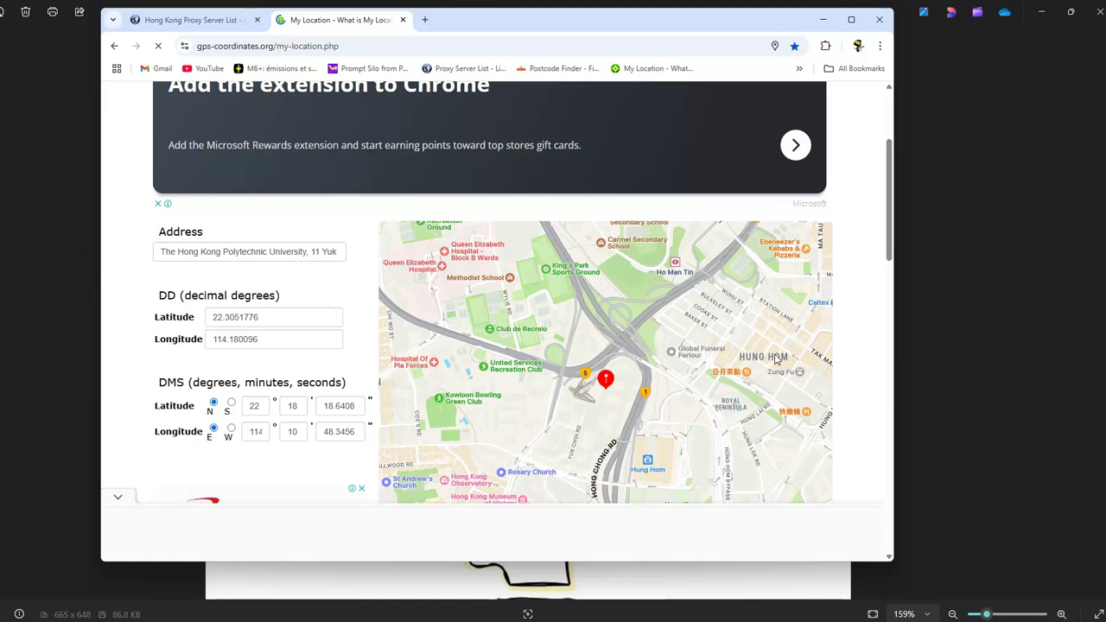
{"action": "scroll", "coordinate": [802, 394], "scroll_direction": "down", "scroll_amount": 3}
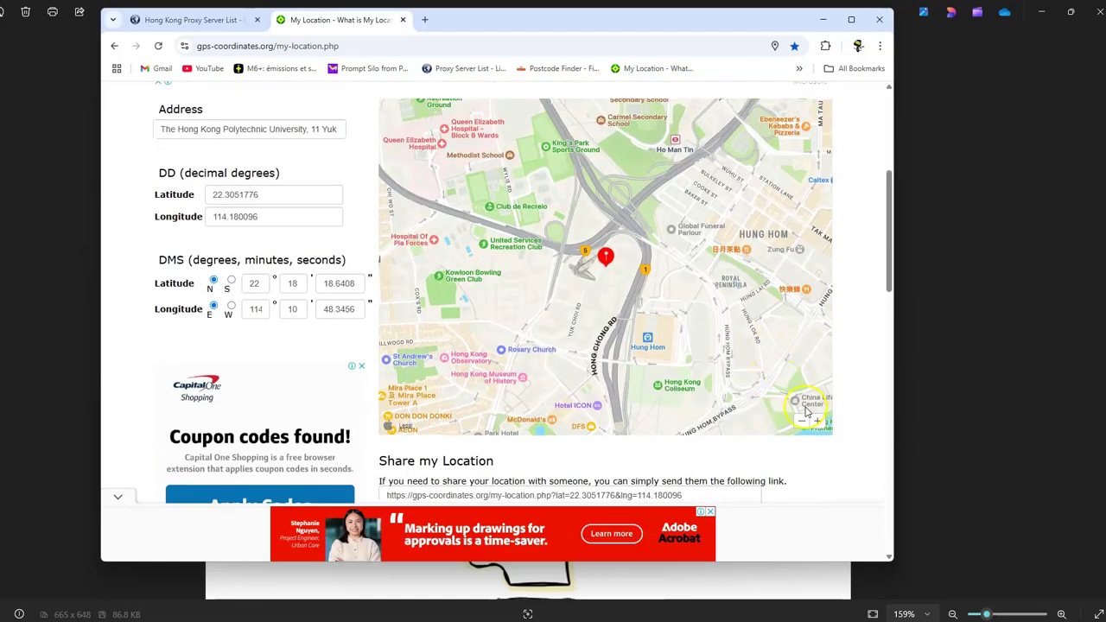
{"action": "left_click", "coordinate": [803, 424]}
{"action": "left_click", "coordinate": [804, 424]}
{"action": "left_click", "coordinate": [803, 423]}
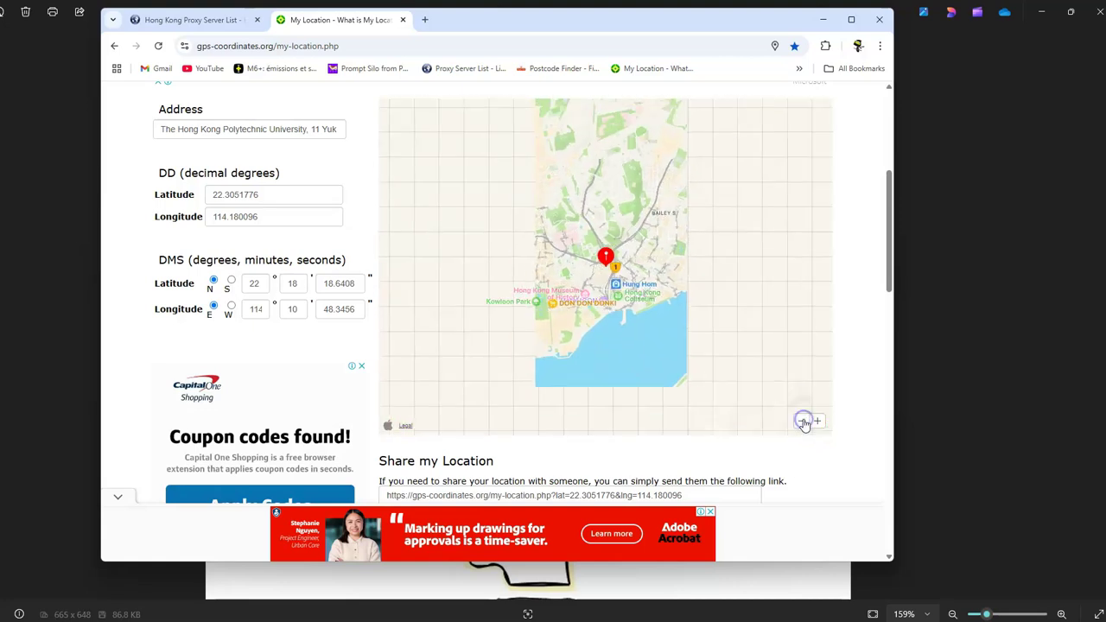
{"action": "left_click", "coordinate": [804, 423]}
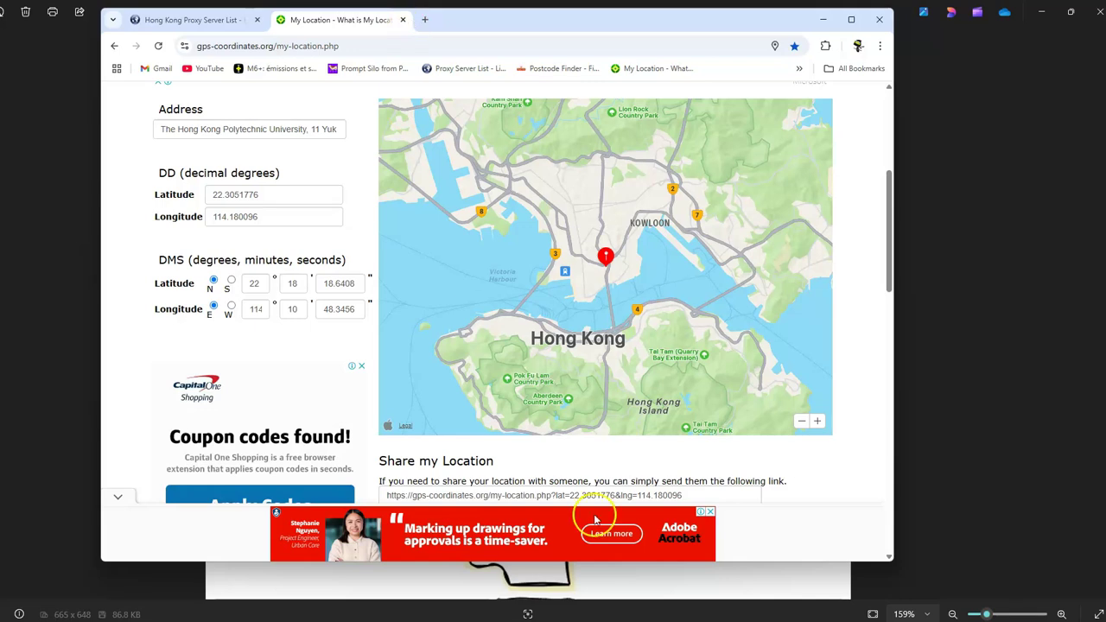
- Minimize Chrome and return to the change-ip-address.jpg image
{"action": "left_click", "coordinate": [826, 20]}
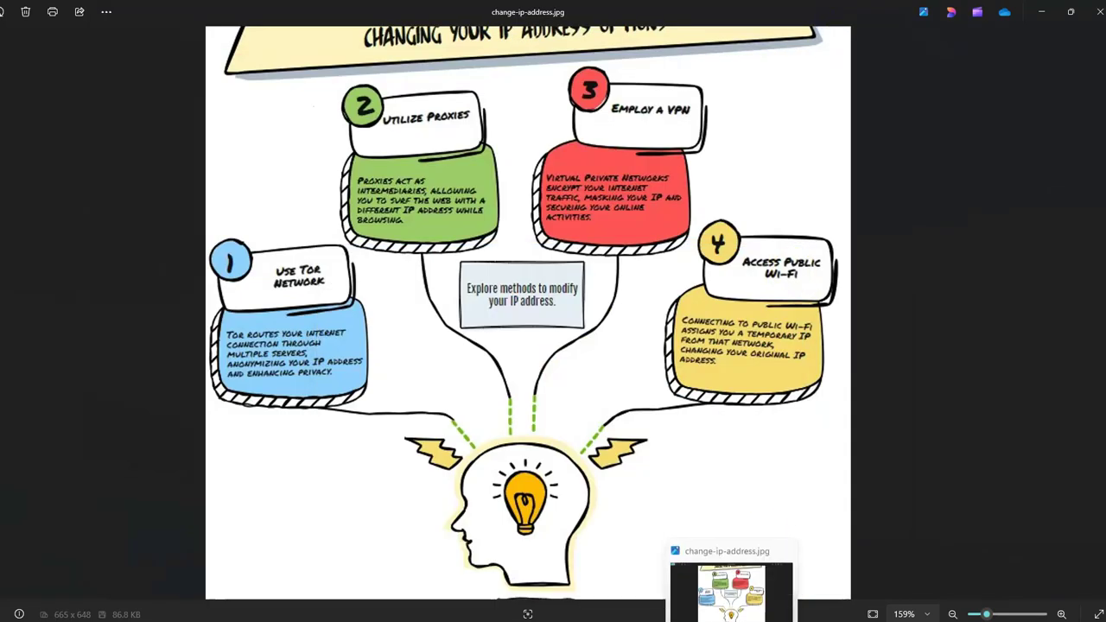
{"action": "left_click", "coordinate": [731, 621]}
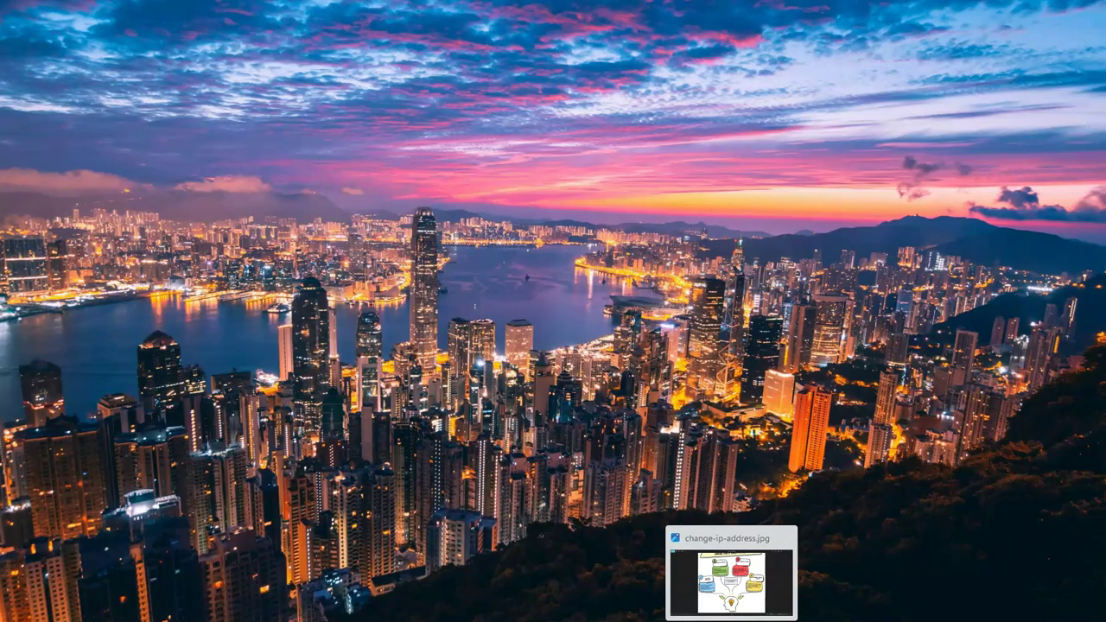
{"action": "left_click", "coordinate": [731, 621]}
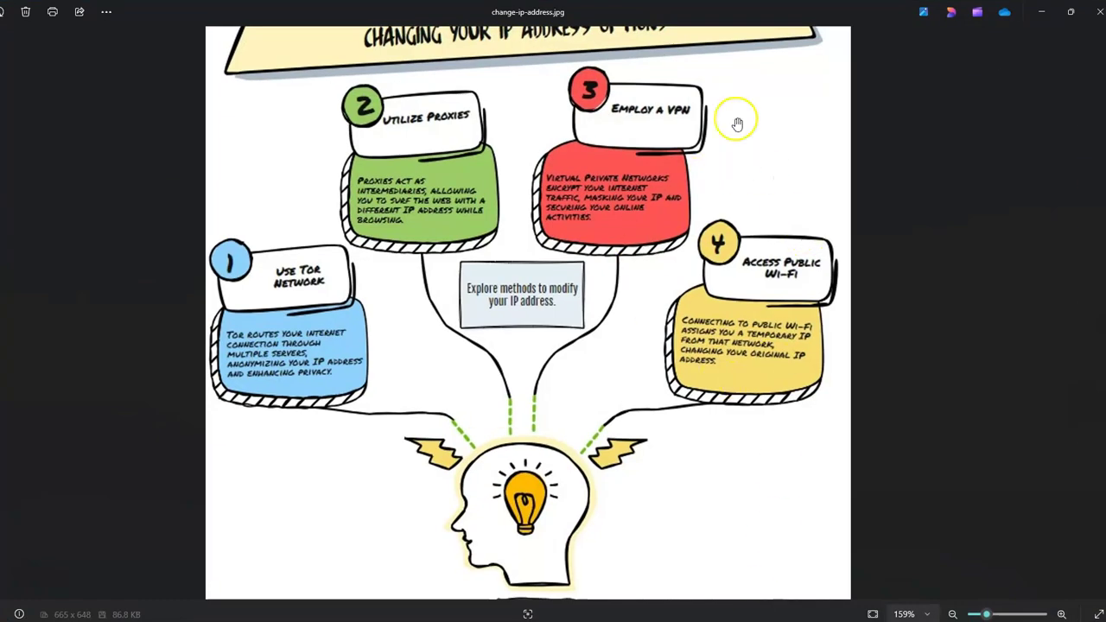